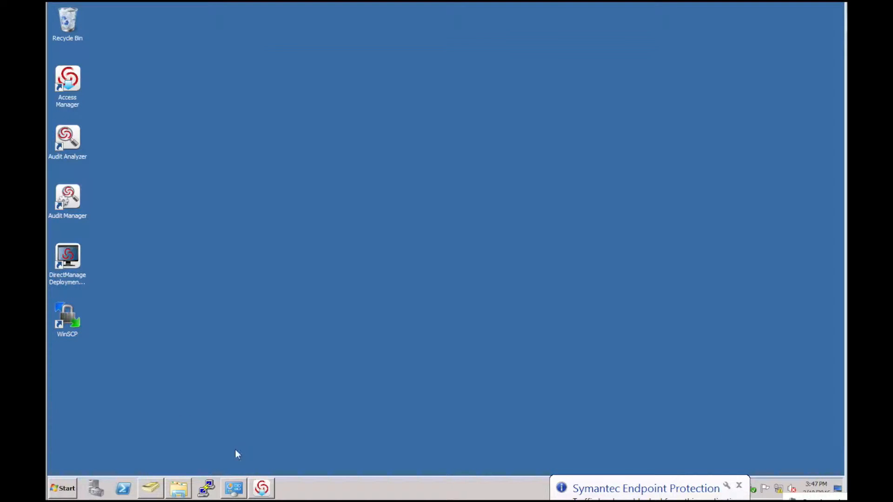
# Check the installed DirectManage Access Manager version in its About information, and minimize the console
pyautogui.click(271, 489)
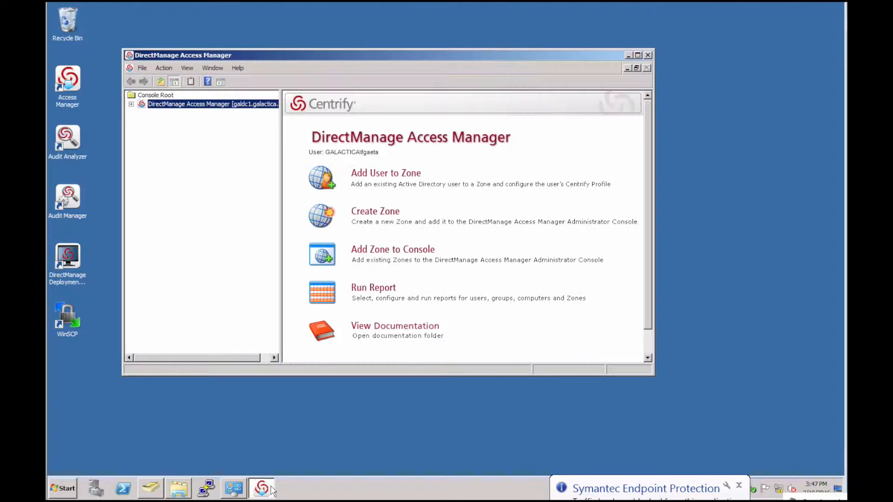
pyautogui.click(235, 69)
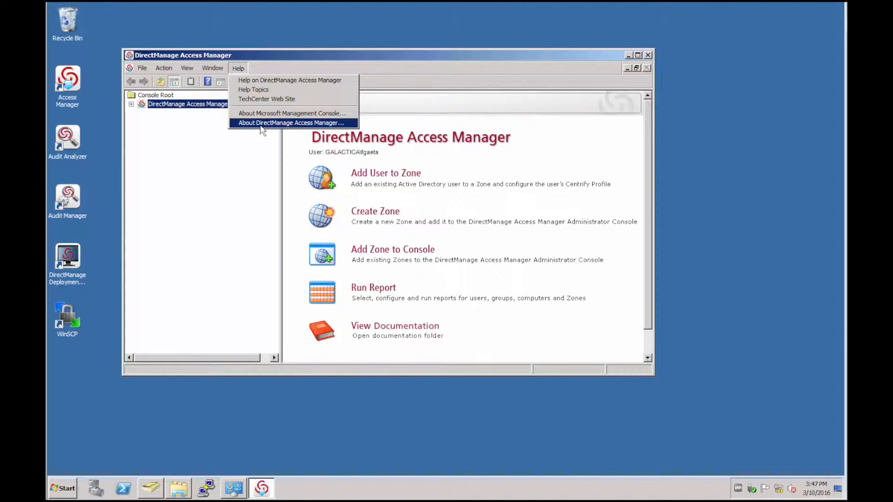
pyautogui.click(262, 123)
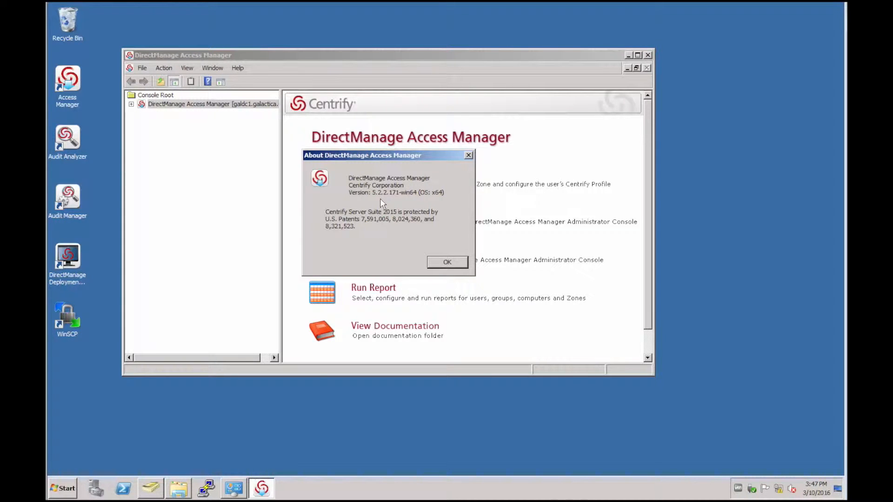
pyautogui.click(445, 263)
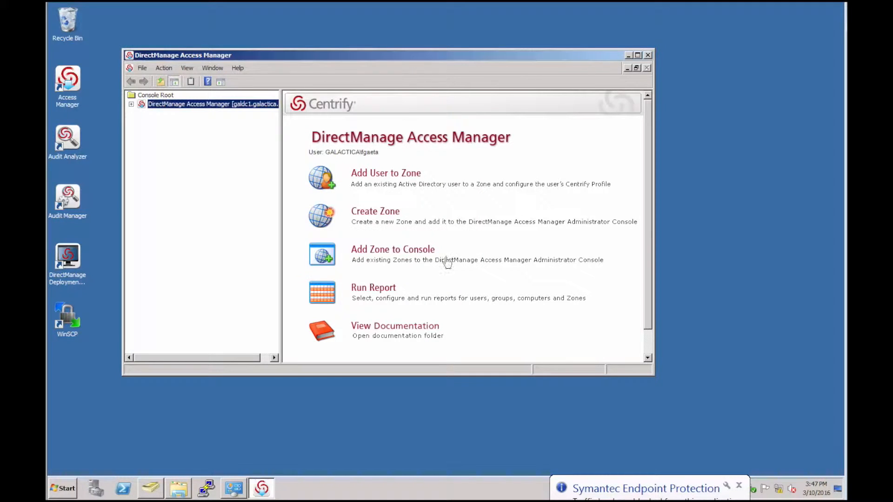
pyautogui.click(628, 56)
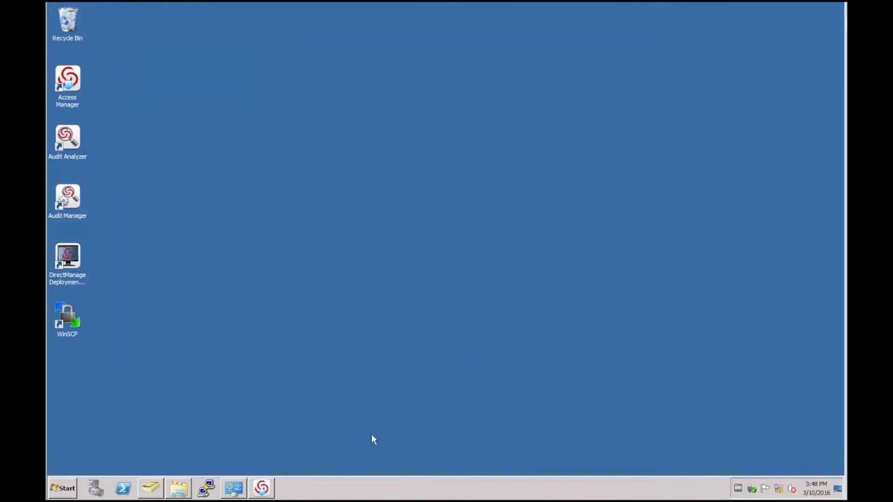
# Review the installed Centrify components and their versions in Programs and Features, and minimize the window
pyautogui.click(236, 486)
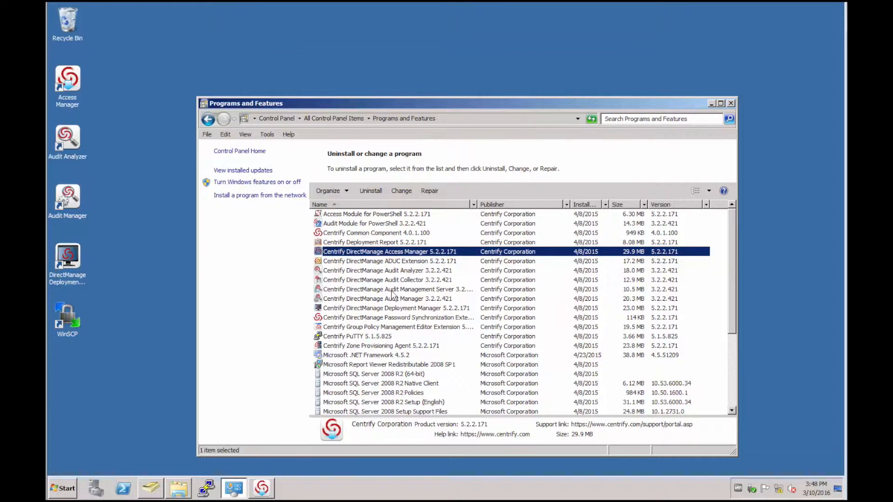
pyautogui.scroll(-1, 393, 300)
pyautogui.scroll(-3, 393, 303)
pyautogui.scroll(5, 393, 303)
pyautogui.click(711, 103)
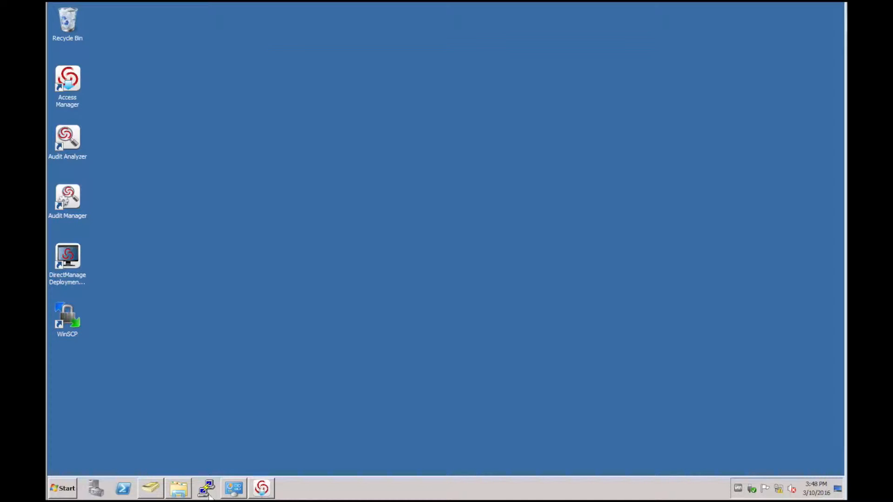
# Run autorun.exe from the Centrify-Suite-2016-mgmt-ent-win64 folder and allow it past the security warning
pyautogui.click(183, 494)
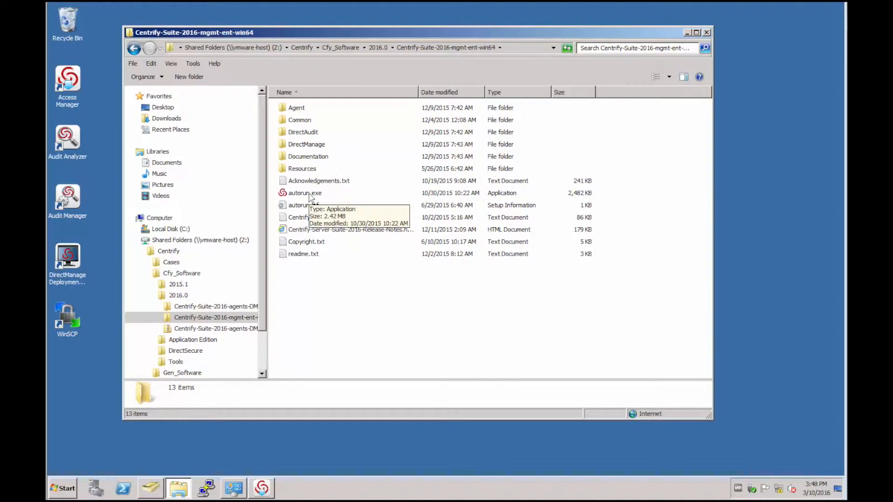
pyautogui.click(310, 195)
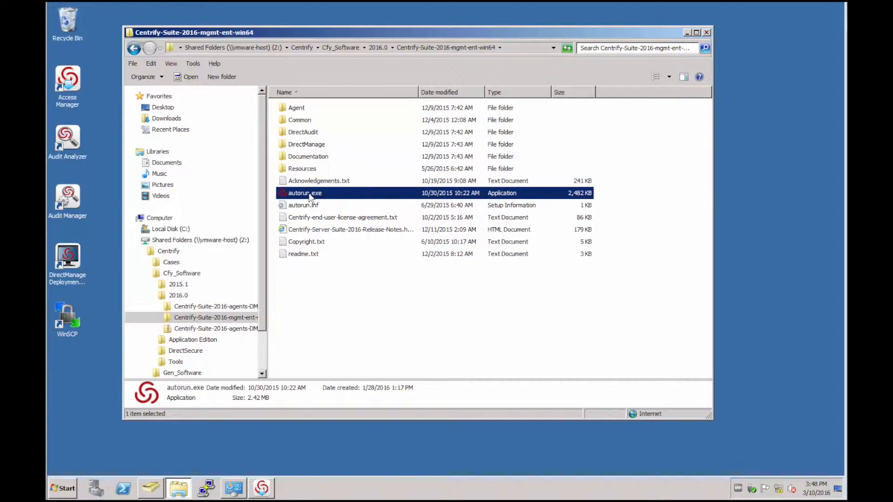
pyautogui.doubleClick(311, 196)
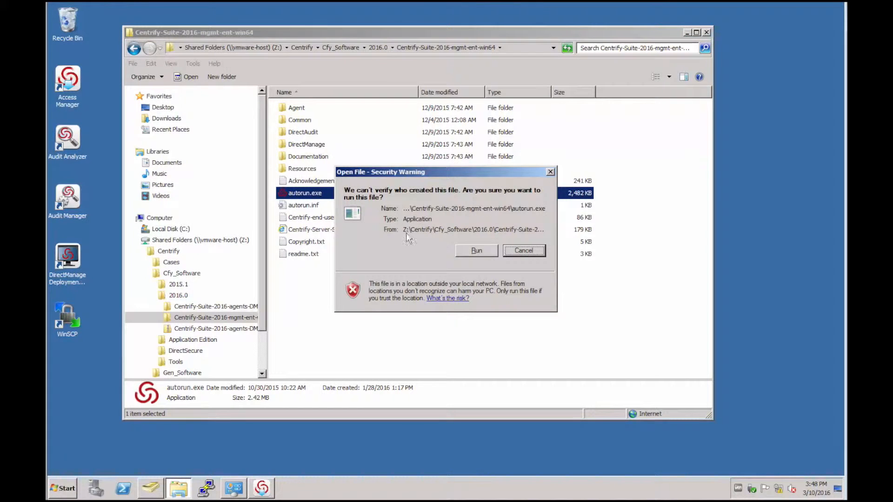
pyautogui.click(468, 250)
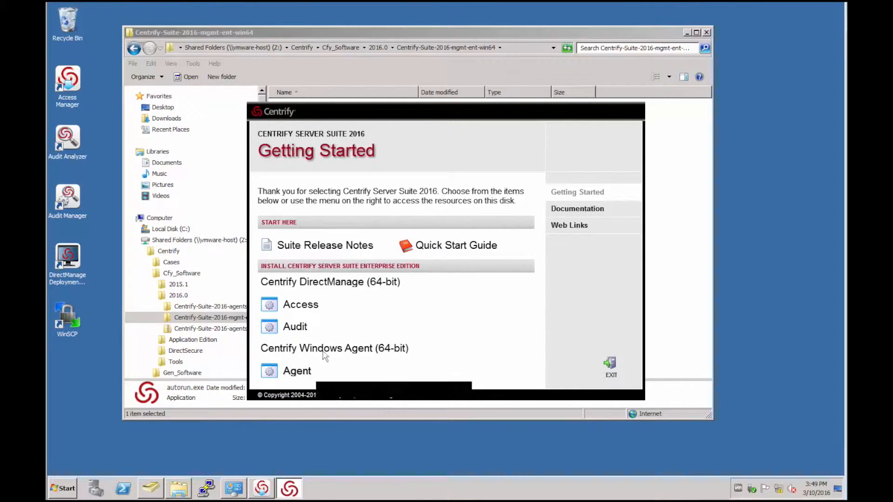
# Try to start the Centrify DirectManage Access setup from the Getting Started window
pyautogui.moveTo(305, 312)
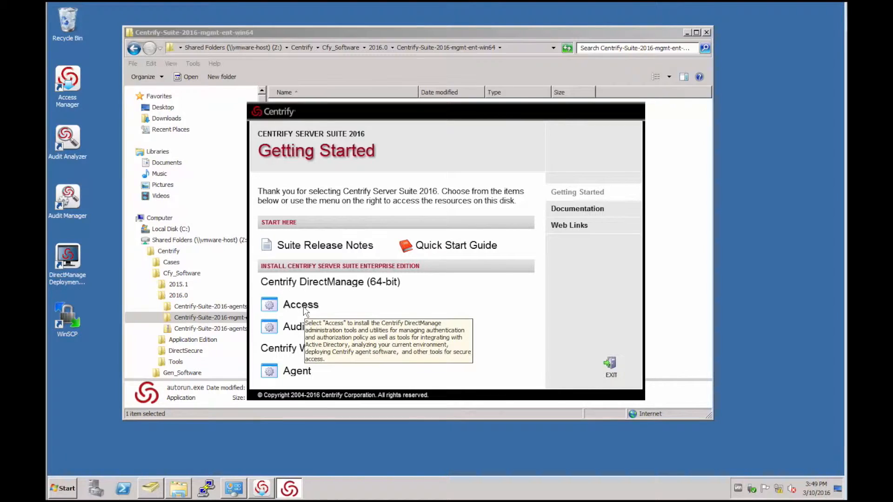
pyautogui.click(304, 310)
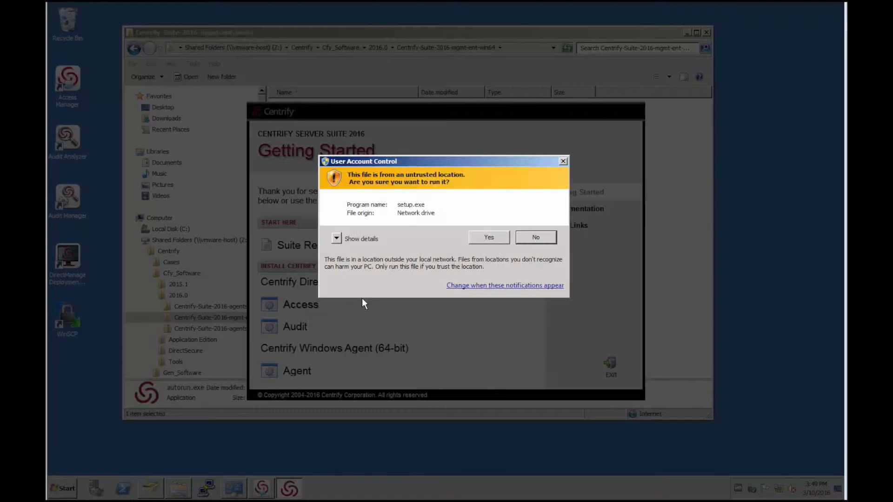
pyautogui.click(481, 237)
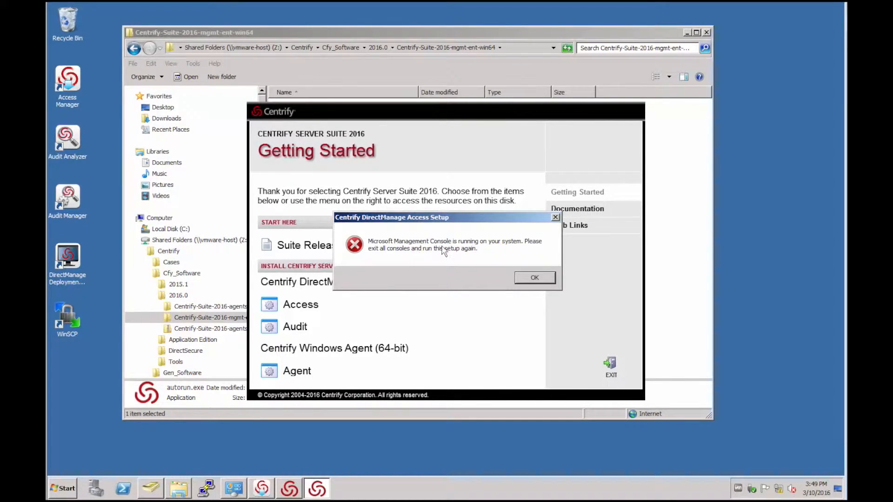
pyautogui.click(534, 279)
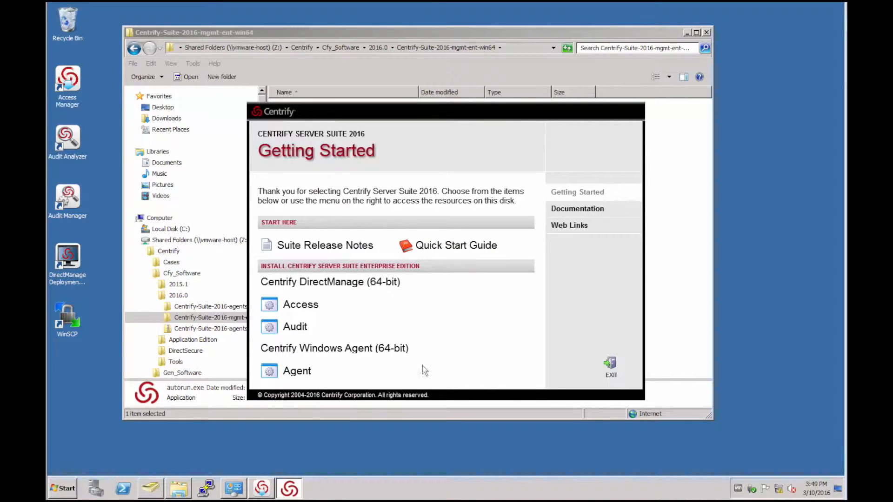
# Close the DirectManage Access Manager and Active Directory Users and Computers consoles
pyautogui.click(265, 494)
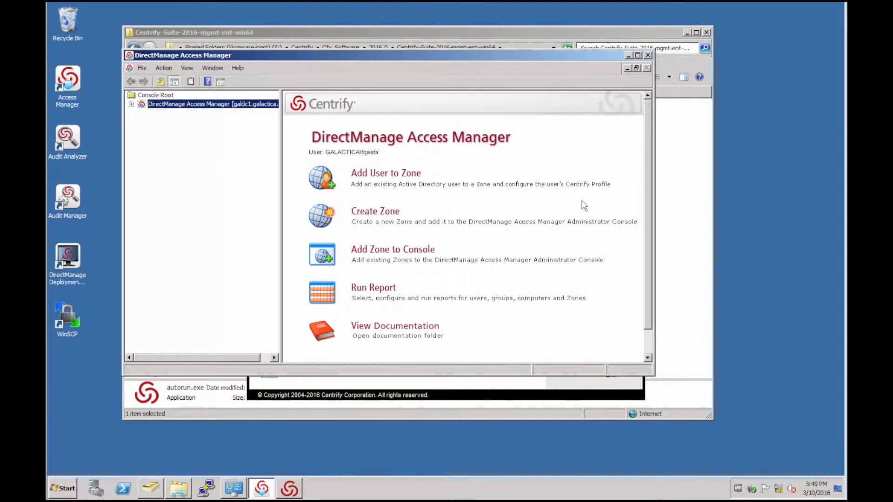
pyautogui.click(648, 55)
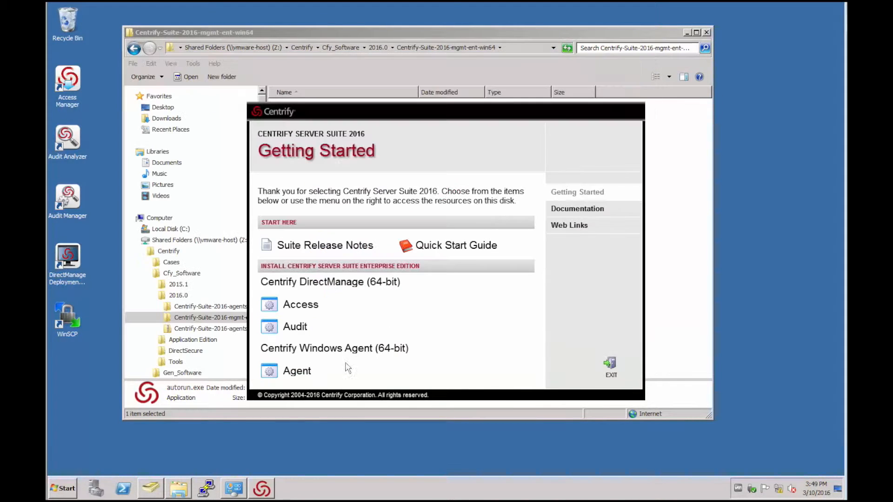
pyautogui.click(159, 487)
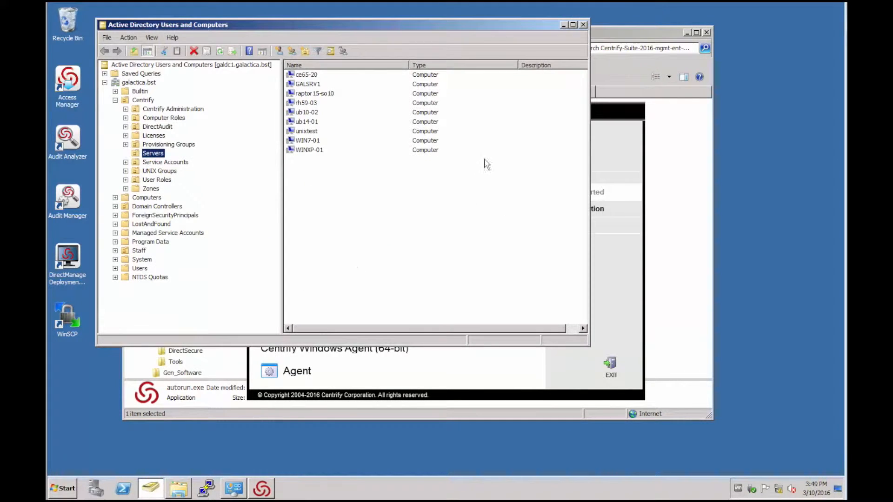
pyautogui.click(583, 25)
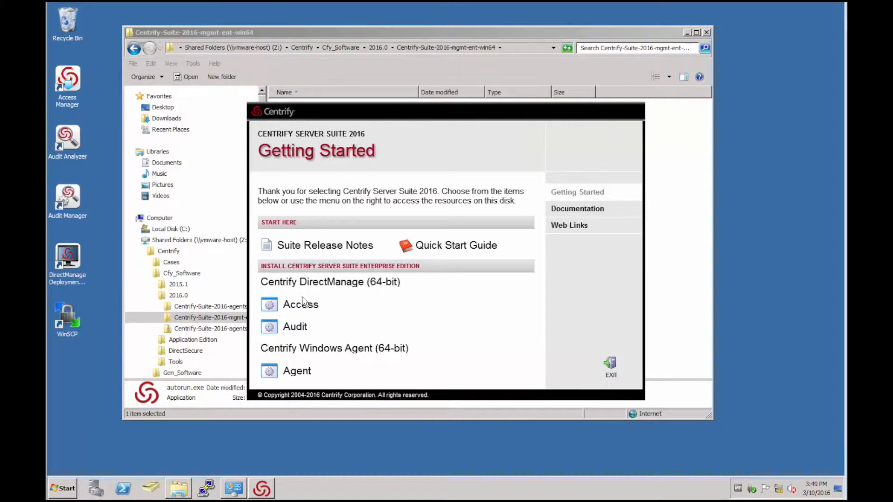
# Start the DirectManage Access setup with the "Select which component to upgrade" option and accept the license terms
pyautogui.click(279, 308)
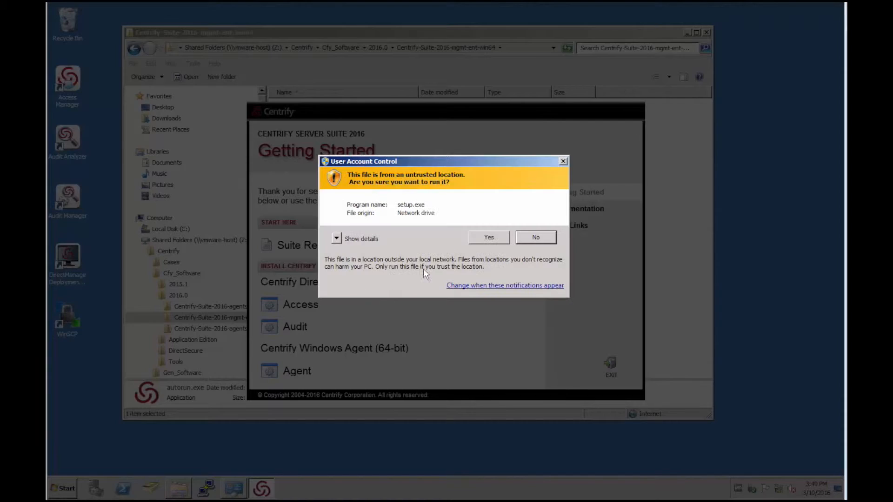
pyautogui.click(481, 238)
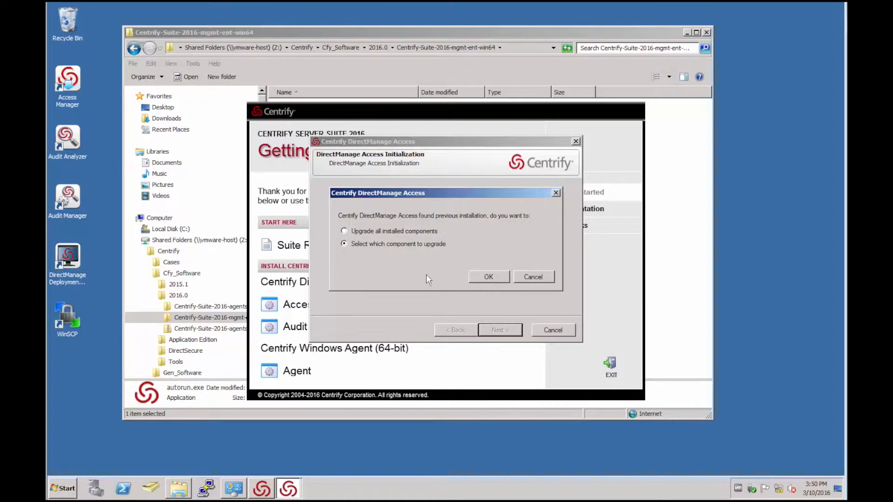
pyautogui.click(489, 278)
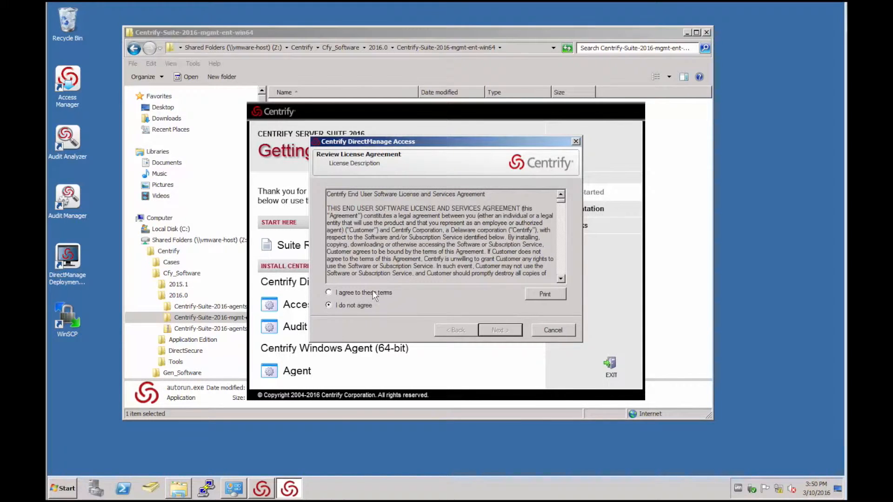
pyautogui.click(496, 328)
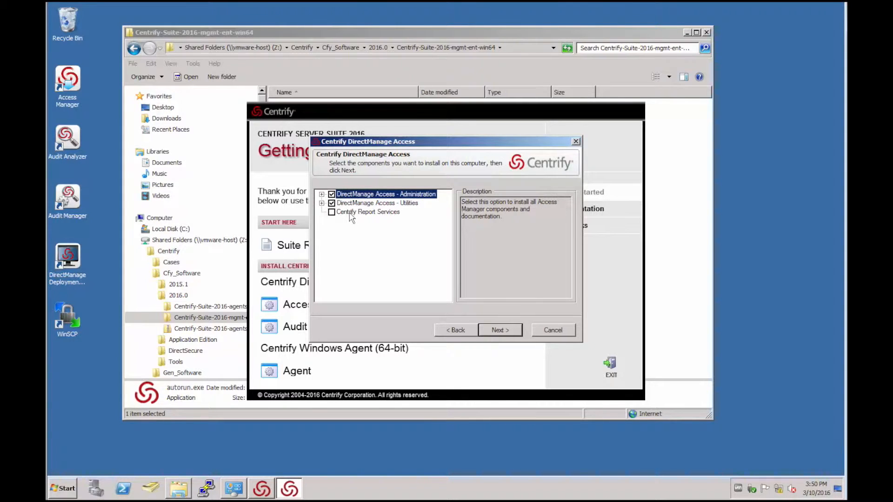
# Examine the installable components under DirectManage Access - Administration and Utilities, and cancel the setup
pyautogui.click(331, 204)
pyautogui.click(332, 203)
pyautogui.click(322, 203)
pyautogui.click(321, 194)
pyautogui.click(321, 194)
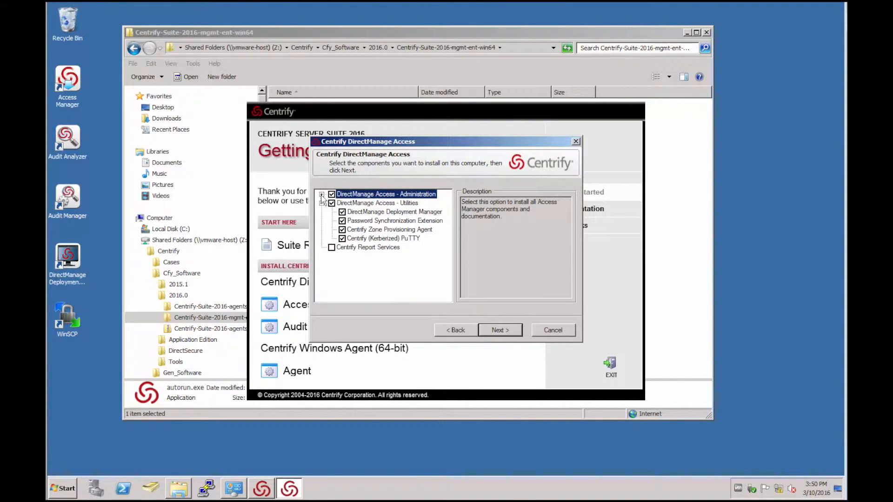
pyautogui.click(321, 203)
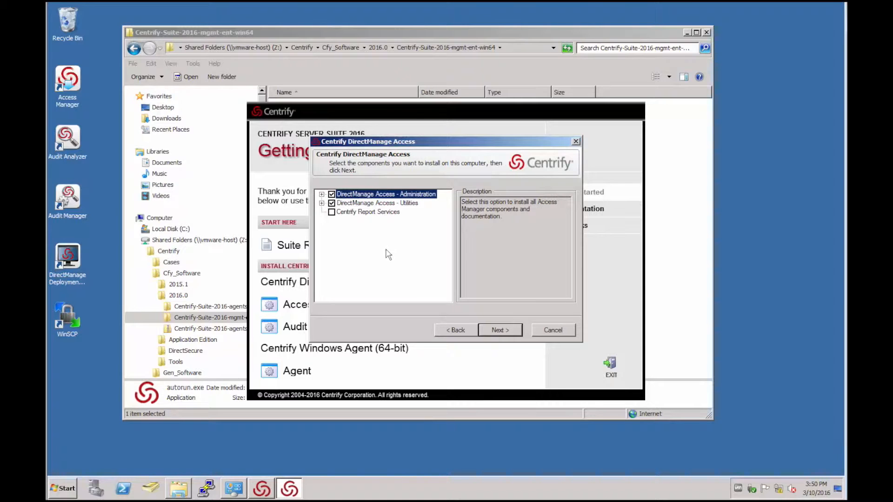
pyautogui.click(454, 331)
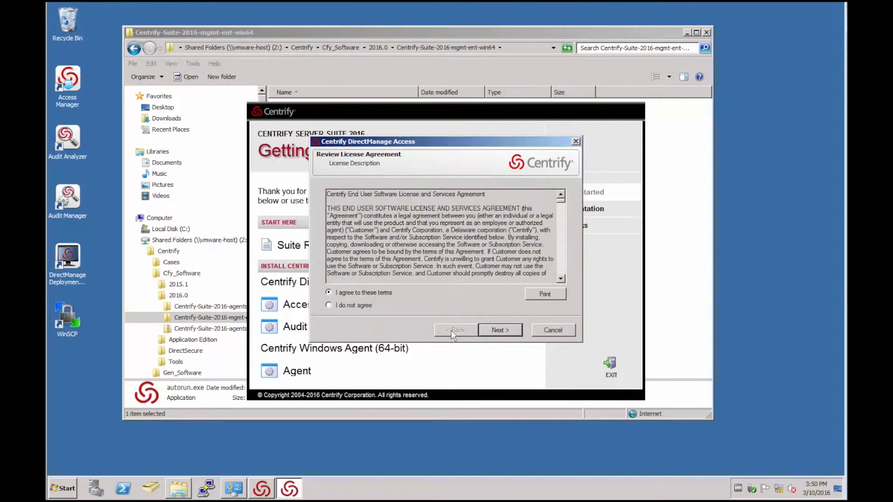
pyautogui.click(553, 330)
pyautogui.click(468, 276)
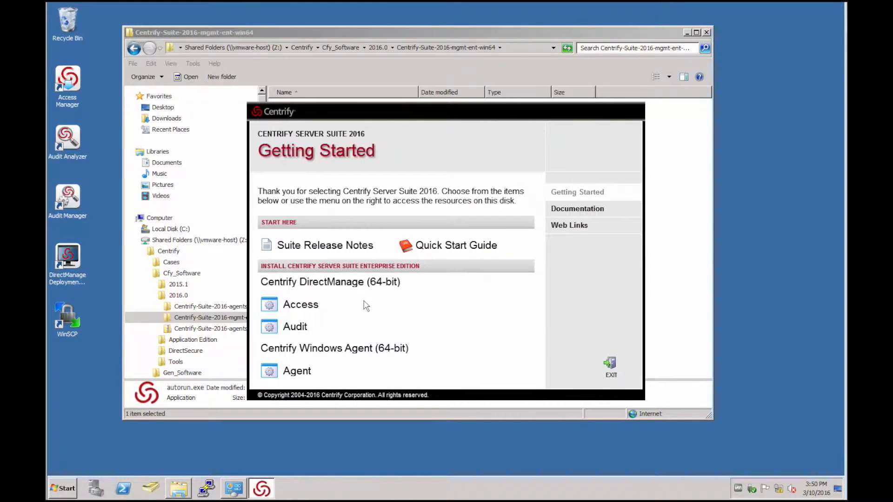
# Start the DirectManage Access setup with the "Upgrade all installed components" option and accept the license terms
pyautogui.click(317, 305)
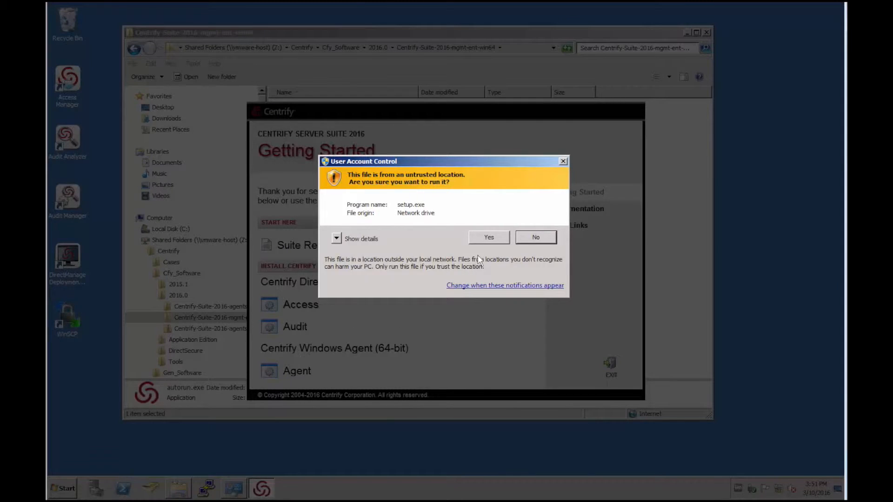
pyautogui.click(486, 241)
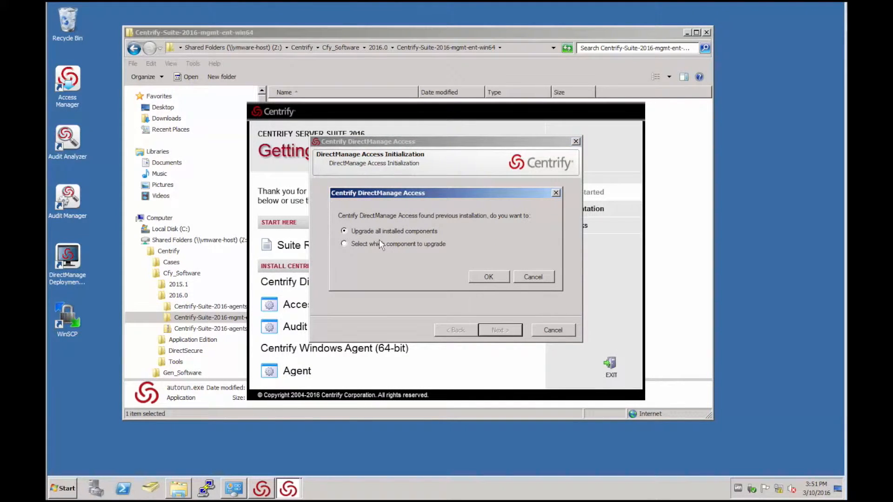
pyautogui.click(488, 277)
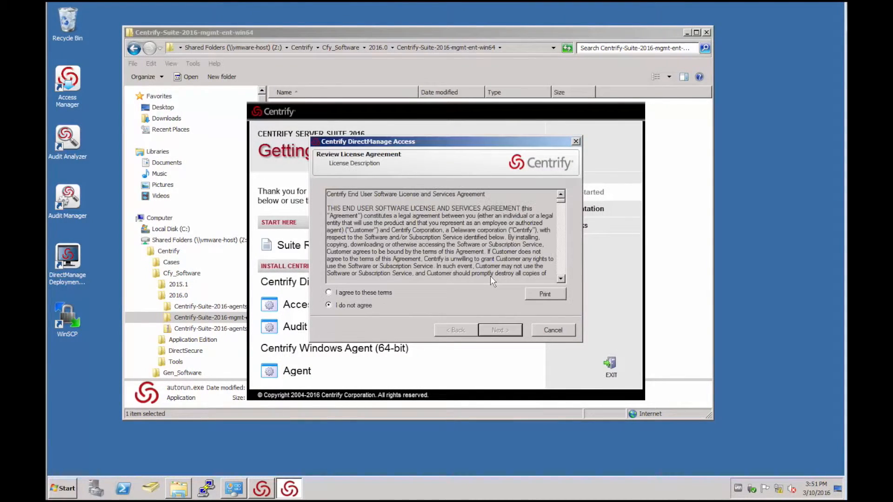
pyautogui.click(389, 295)
pyautogui.click(497, 331)
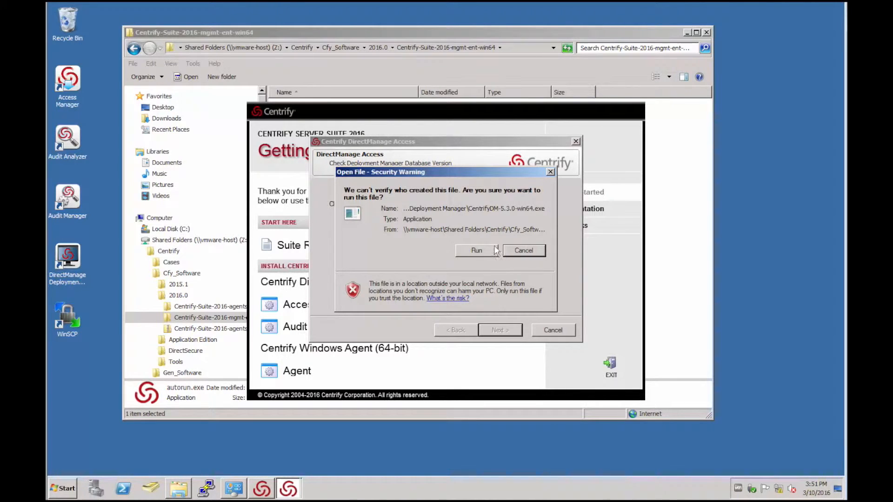
# Allow CentrifyDM-5.3.0-win64.exe to run, and back up the original Deployment Manager database with overwriting of an existing file enabled
pyautogui.click(470, 250)
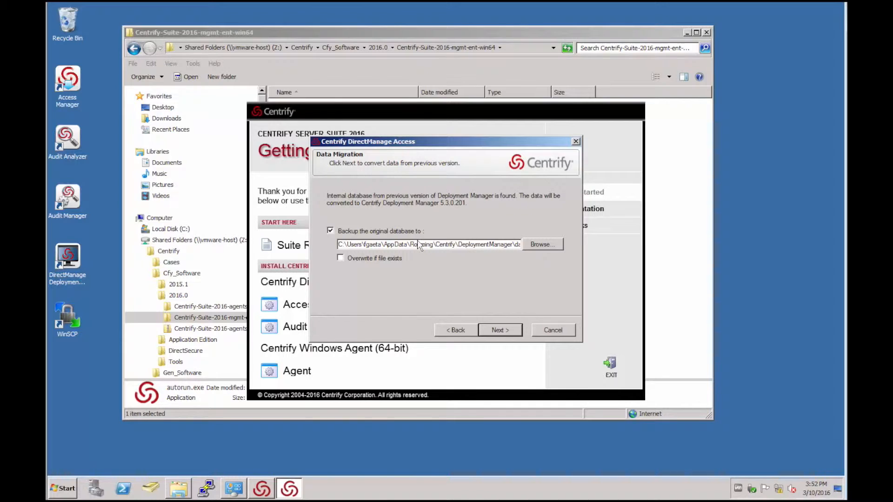
pyautogui.click(376, 259)
pyautogui.click(499, 331)
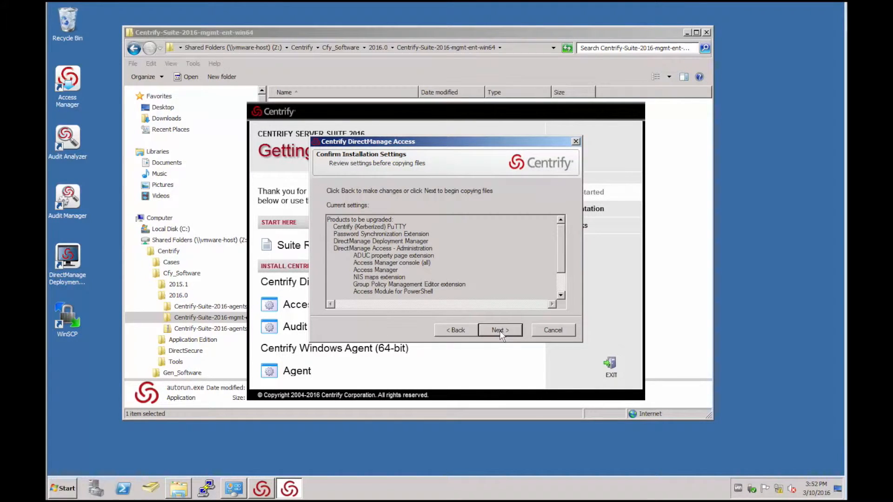
# Review the full list of products to be upgraded and the installation location, and begin the DirectManage Access upgrade
pyautogui.click(561, 286)
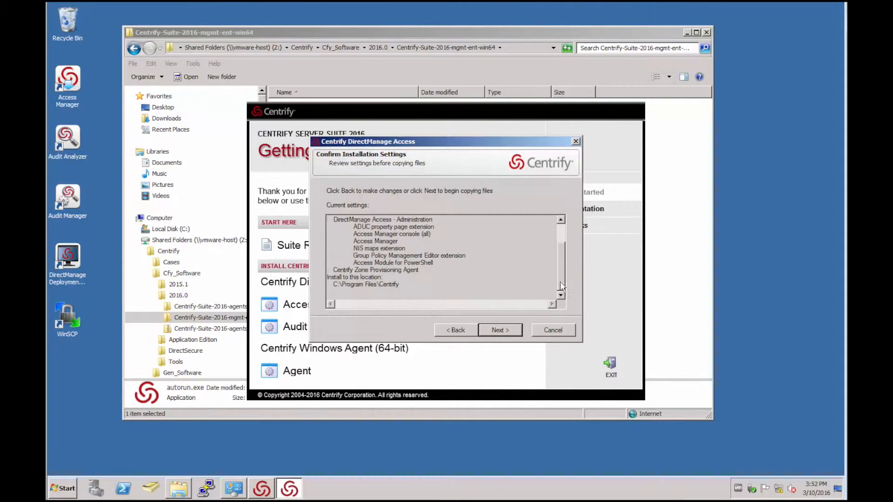
pyautogui.moveTo(561, 286); pyautogui.dragTo(563, 239)
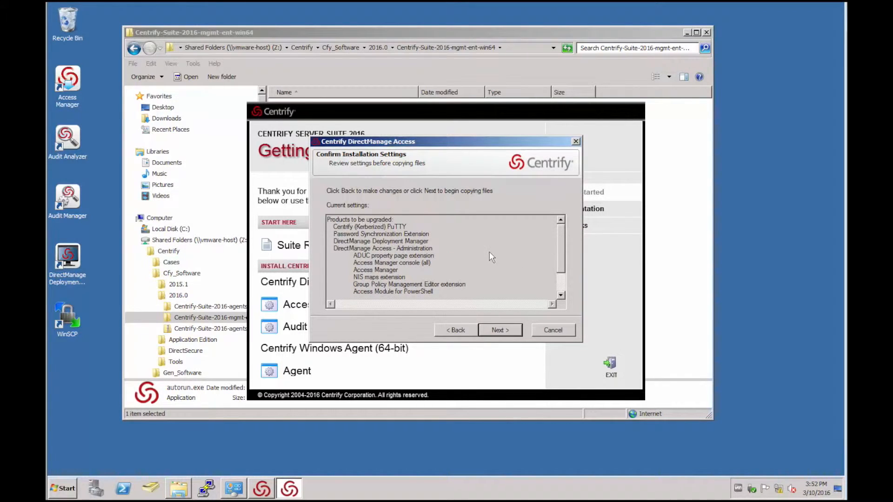
pyautogui.click(563, 286)
pyautogui.click(507, 330)
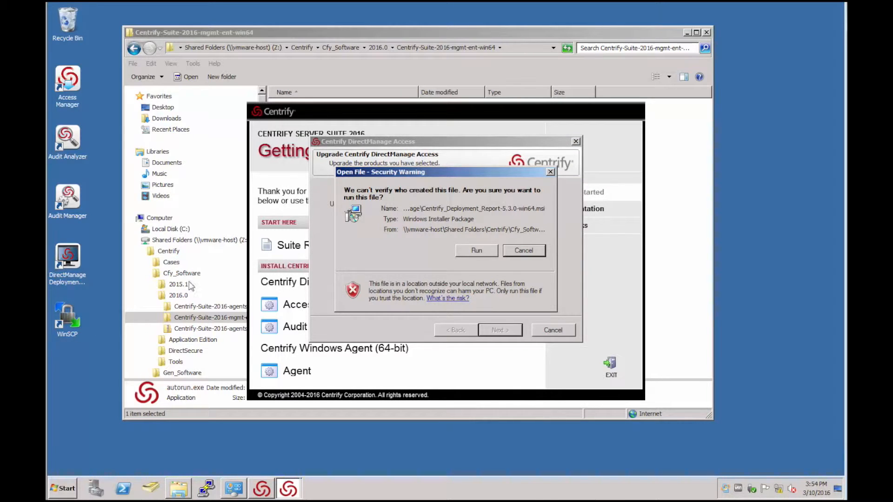
# Allow Centrify_Deployment_Report-5.3.0-win64.msi, Centrify Common Component64.msi and CentrifyDC_PasswordSync-5.3.0-win64.msi to run during the upgrade
pyautogui.click(481, 252)
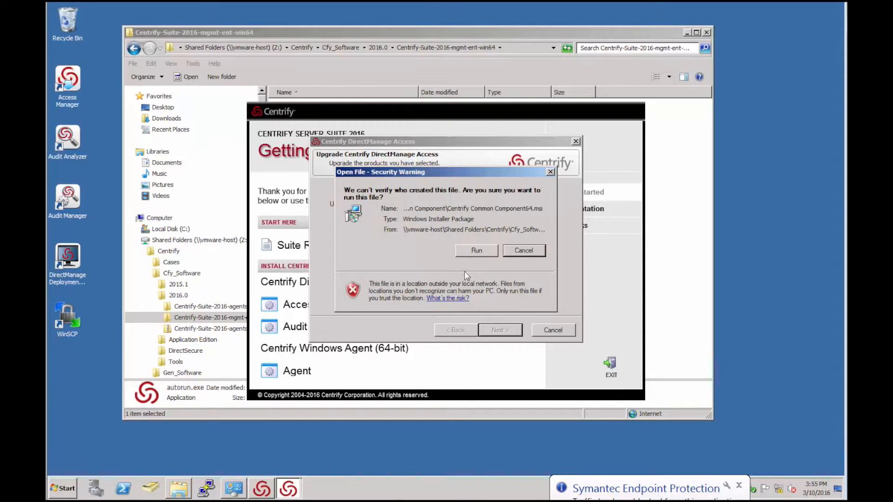
pyautogui.click(476, 253)
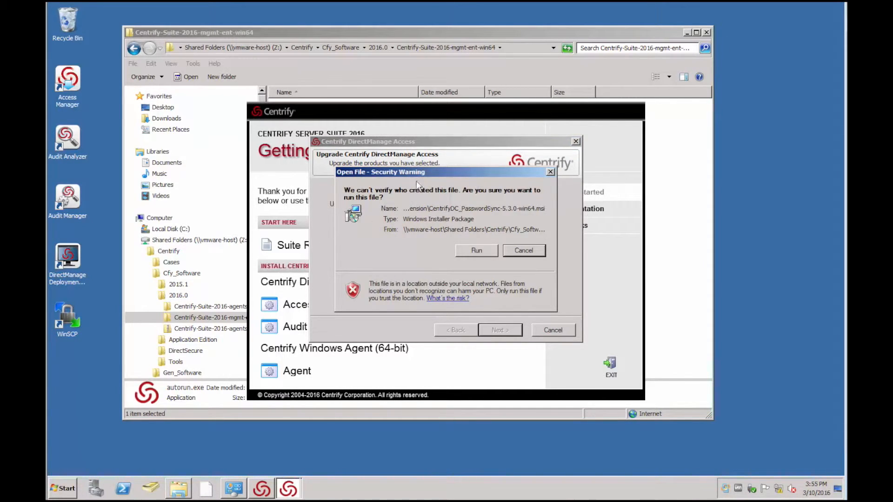
pyautogui.moveTo(432, 171); pyautogui.dragTo(275, 244)
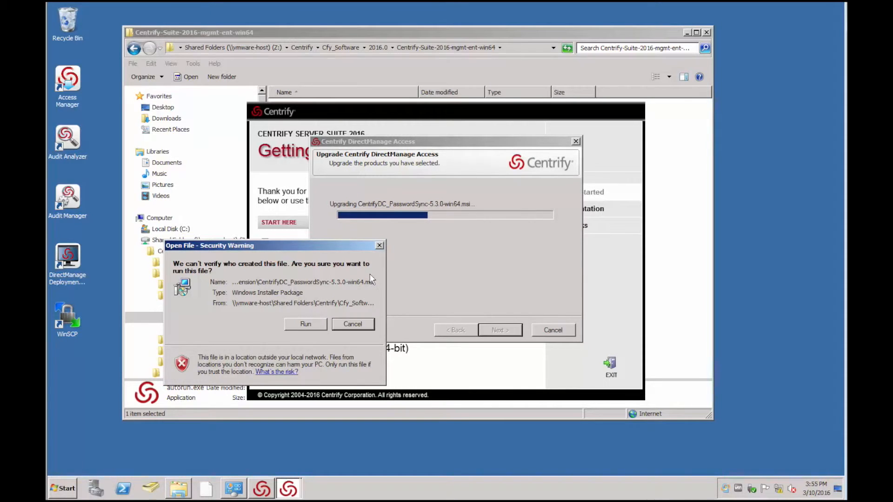
pyautogui.click(294, 326)
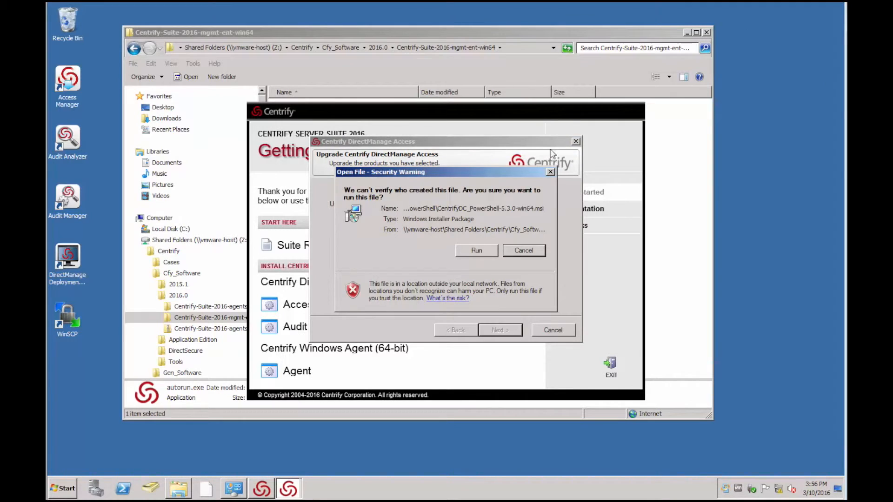
# Allow CentrifyDC_PowerShell-5.3.0-win64.msi and the Deployment Manager installer CentrifyDM-5.3.0-win64.exe to run during the upgrade
pyautogui.click(475, 251)
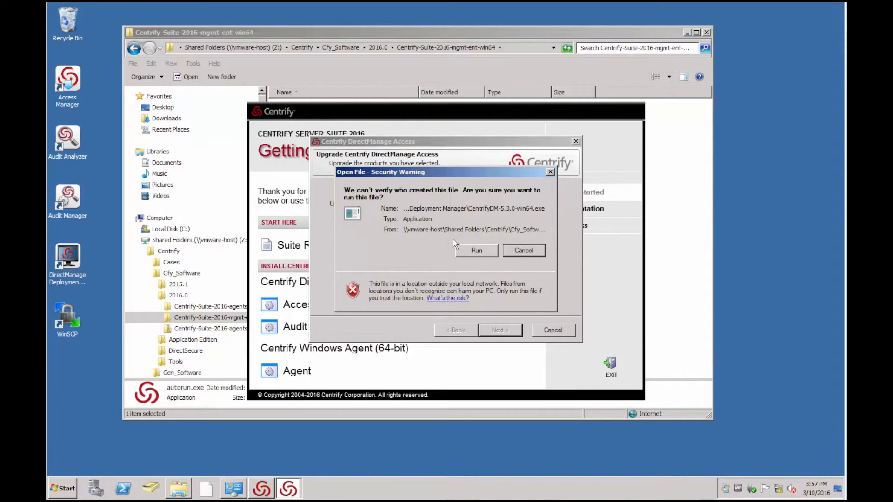
pyautogui.moveTo(467, 174); pyautogui.dragTo(477, 261)
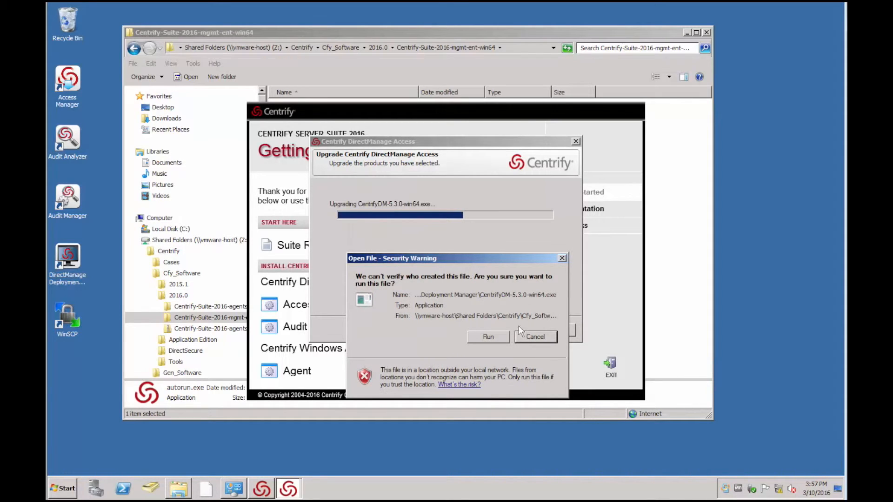
pyautogui.click(487, 339)
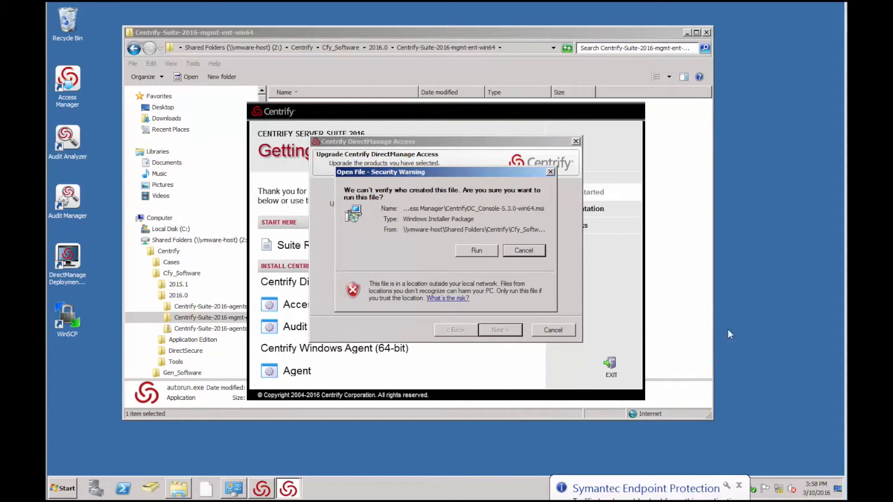
# Allow the remaining packages to run, including CentrifyDC_Console-5.3.0-win64.msi, CentrifyDC_ADUC_Extension-5.3.0-win64.msi and Centrify_Zpa-5.3.0-win64.msi
pyautogui.click(470, 252)
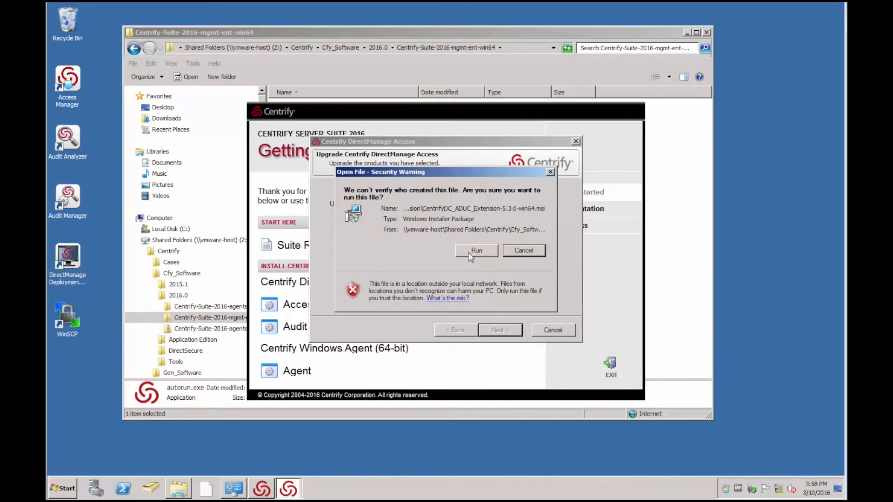
pyautogui.click(468, 253)
pyautogui.click(468, 252)
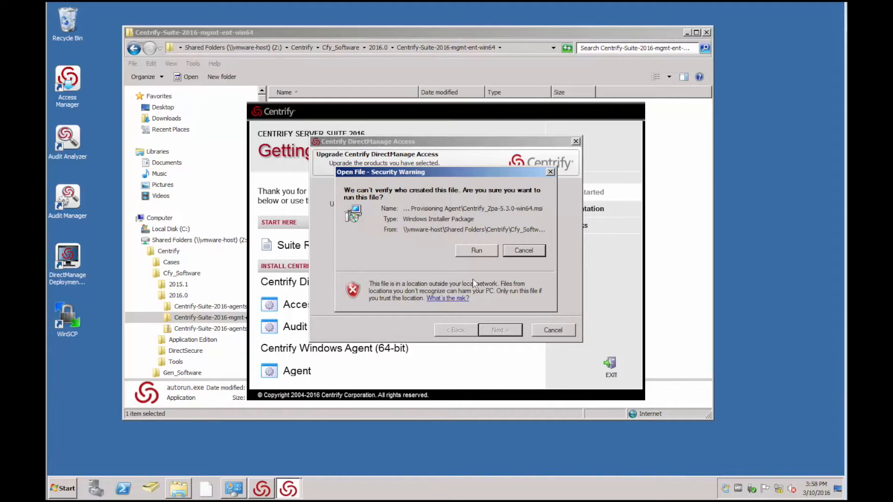
pyautogui.click(475, 253)
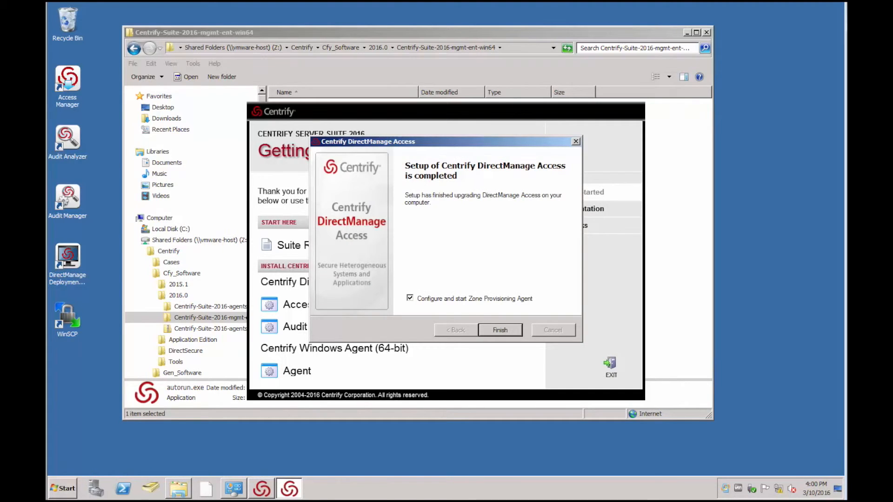
# Finish the DirectManage Access setup without configuring the Zone Provisioning Agent or rebooting, and exit the Centrify Getting Started screen
pyautogui.click(410, 298)
pyautogui.click(497, 331)
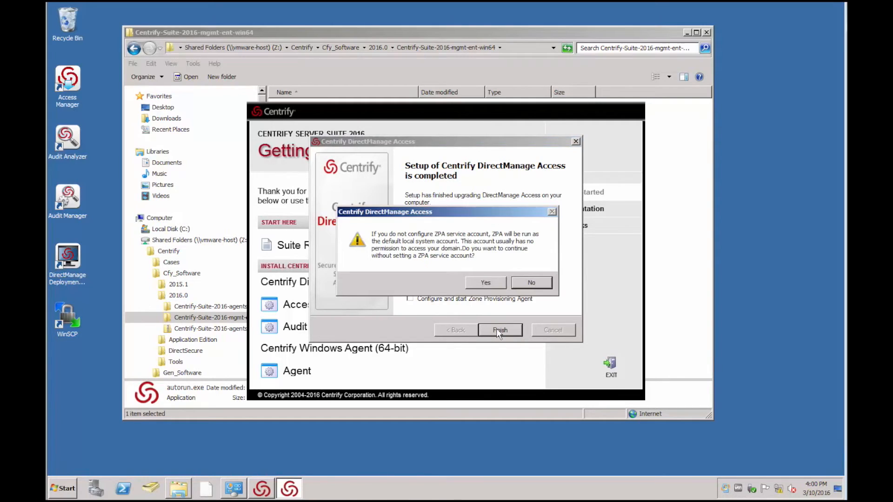
pyautogui.click(479, 282)
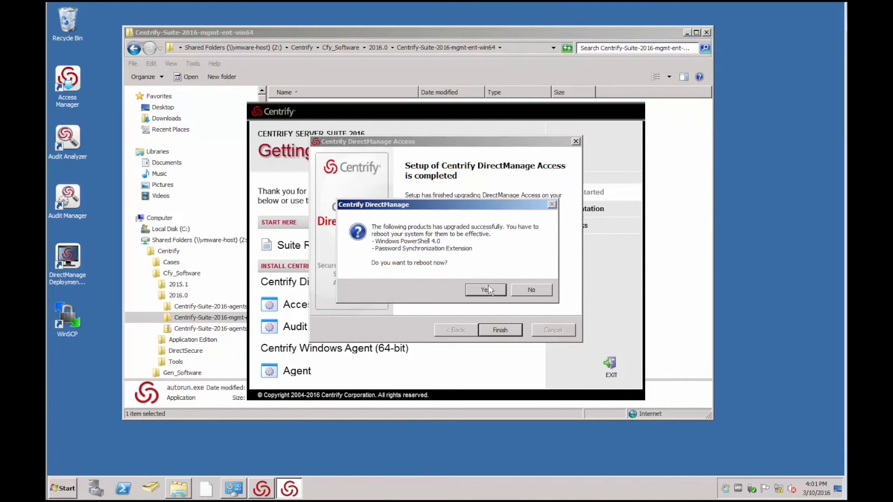
pyautogui.click(531, 290)
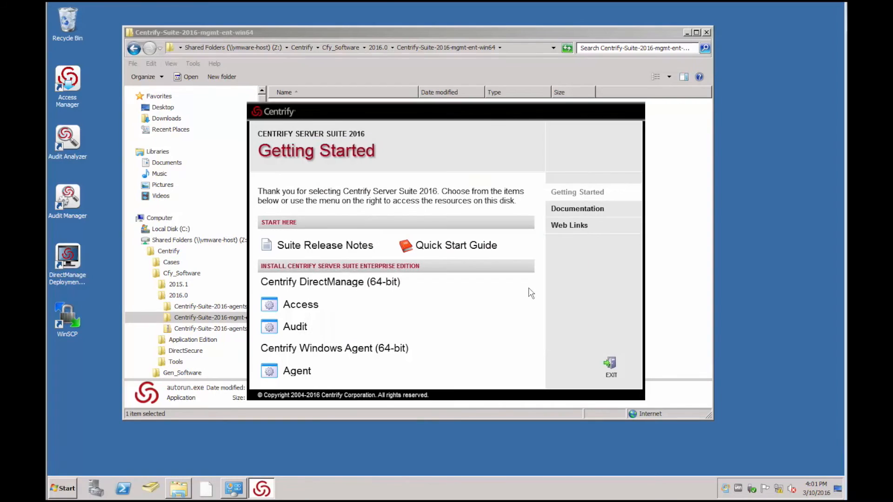
pyautogui.click(611, 362)
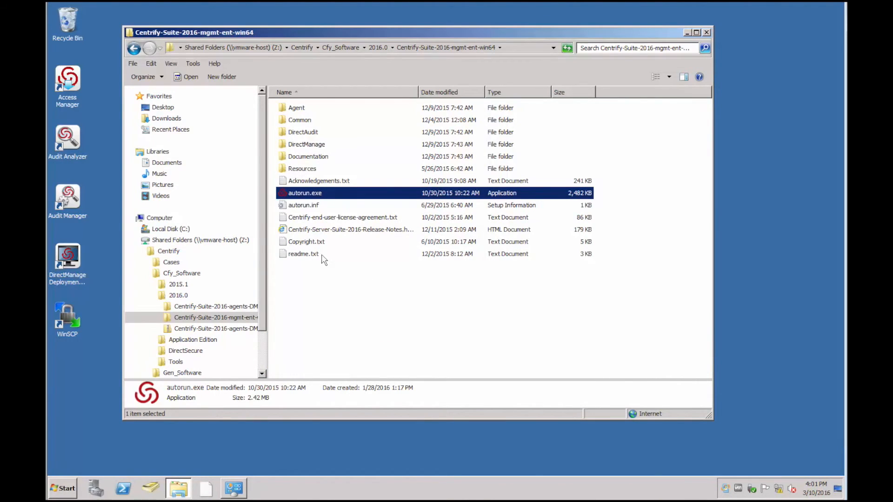
# Launch Access Manager with permission to make changes, and connect to the forest through domain controller galdc1.galactica.bat
pyautogui.doubleClick(68, 83)
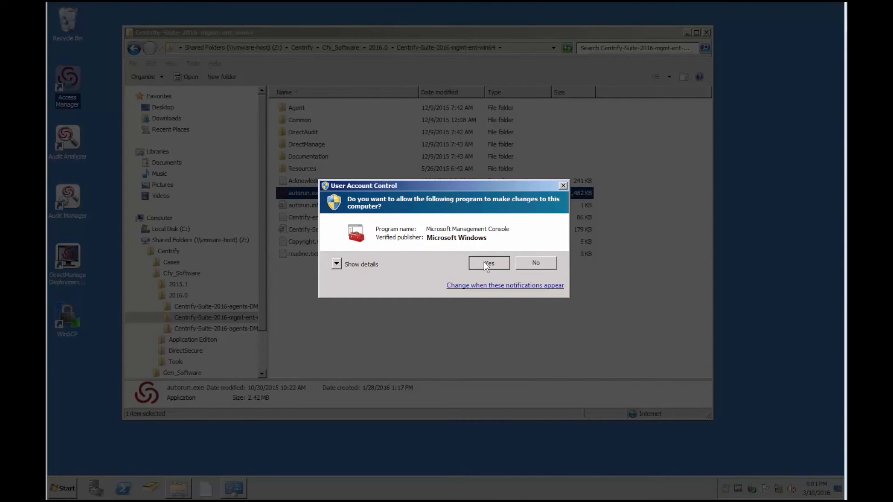
pyautogui.click(486, 263)
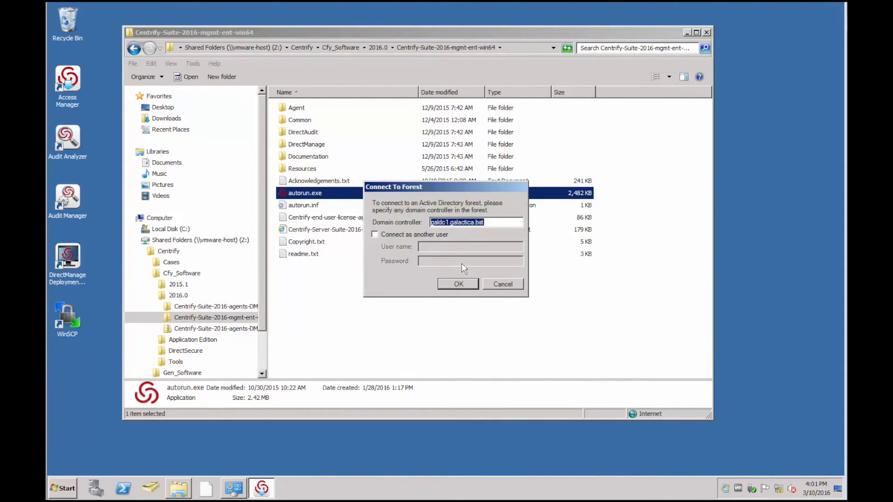
pyautogui.click(461, 284)
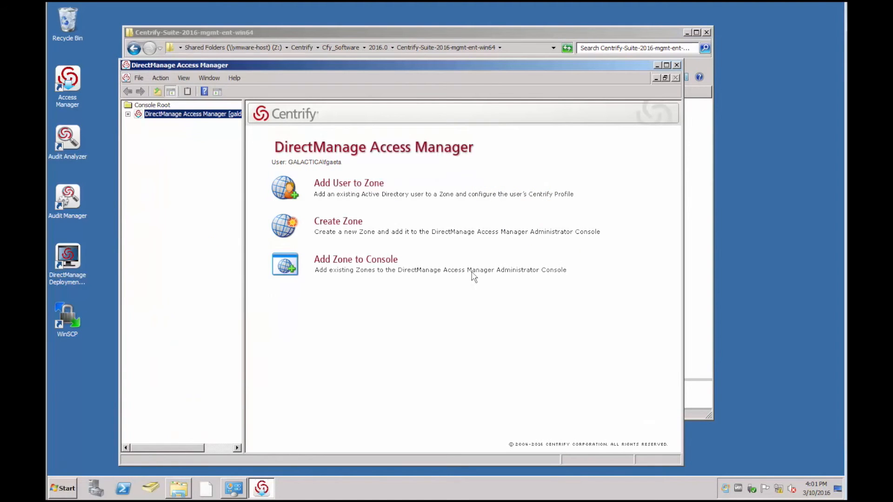
# Check the version information of DirectManage Access Manager, and minimize the console
pyautogui.click(233, 78)
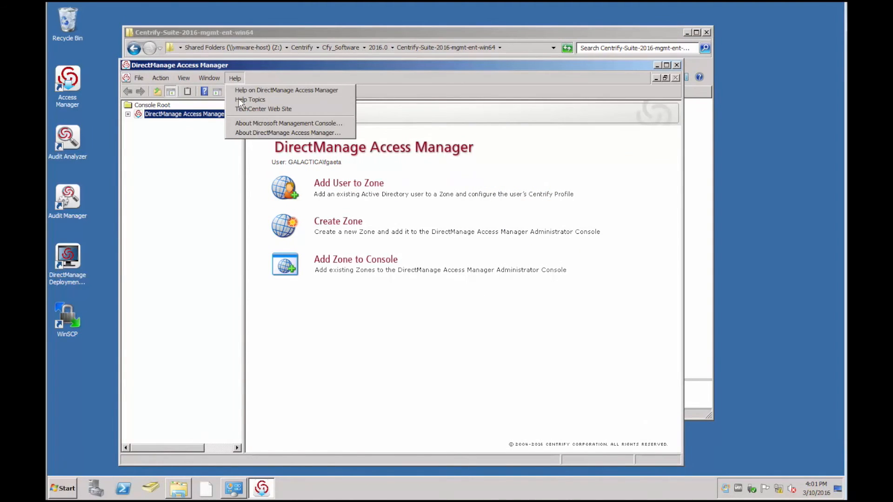
pyautogui.click(274, 133)
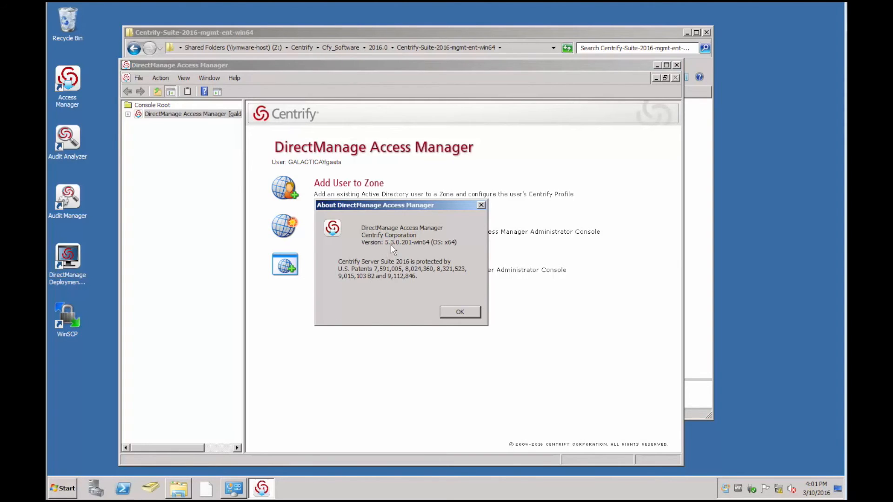
pyautogui.click(463, 313)
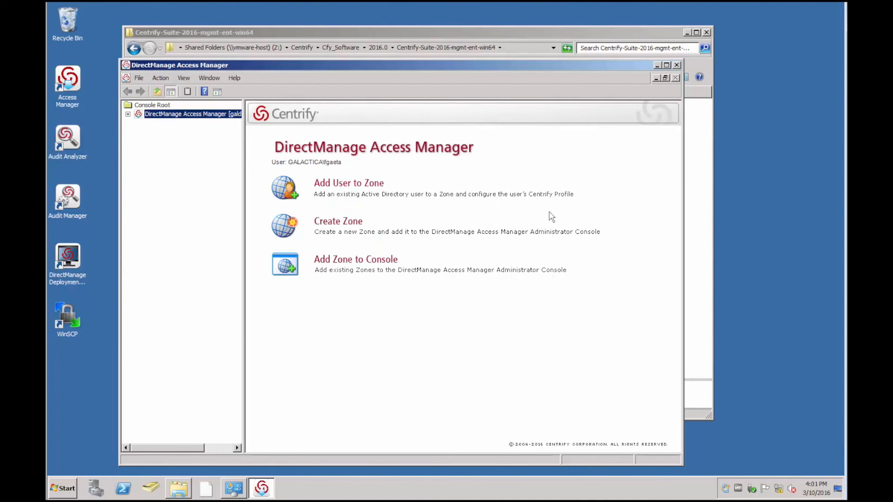
pyautogui.click(658, 65)
# Reload Programs and Features to check the versions of the installed Centrify components, including DirectManage Access Manager, and minimize the window
pyautogui.click(238, 494)
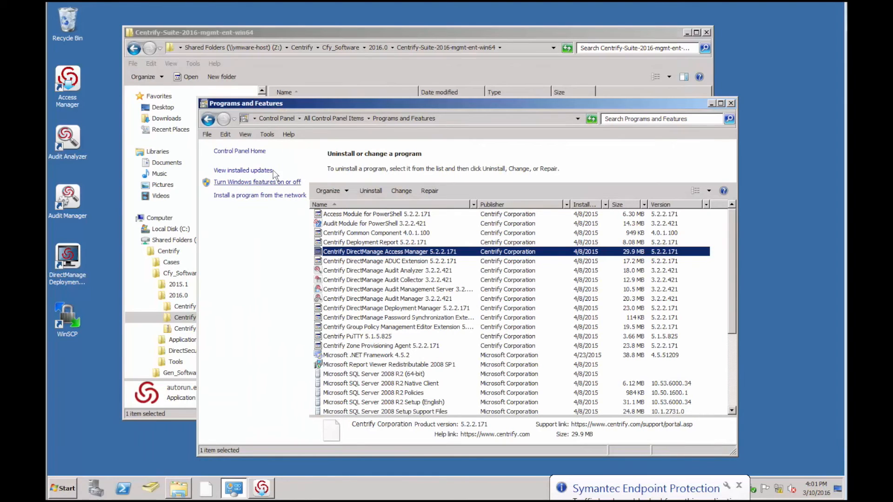
pyautogui.click(339, 118)
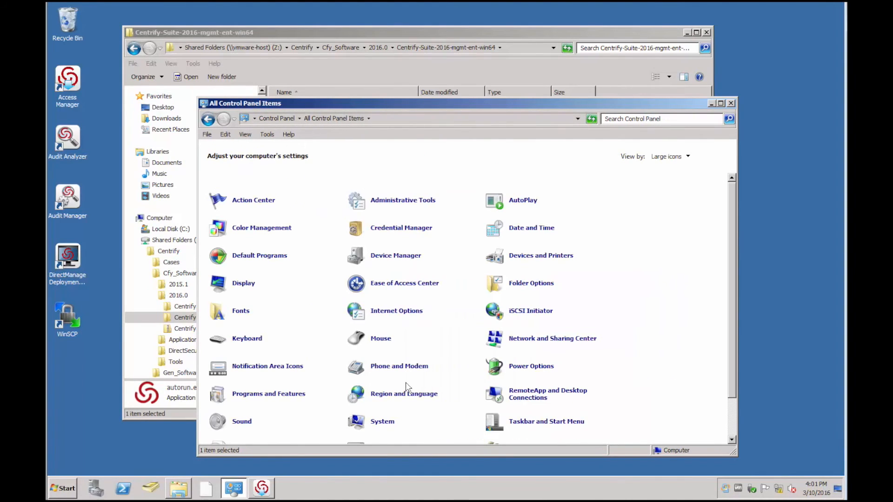
pyautogui.click(291, 398)
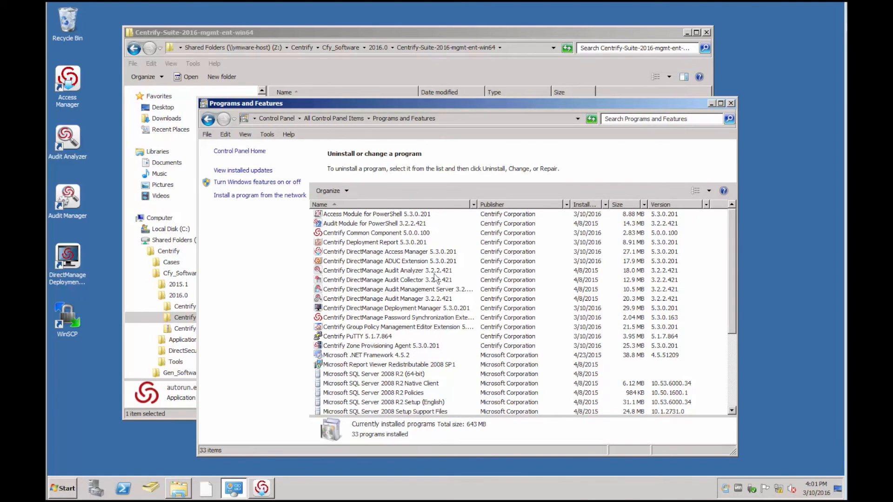
pyautogui.click(394, 253)
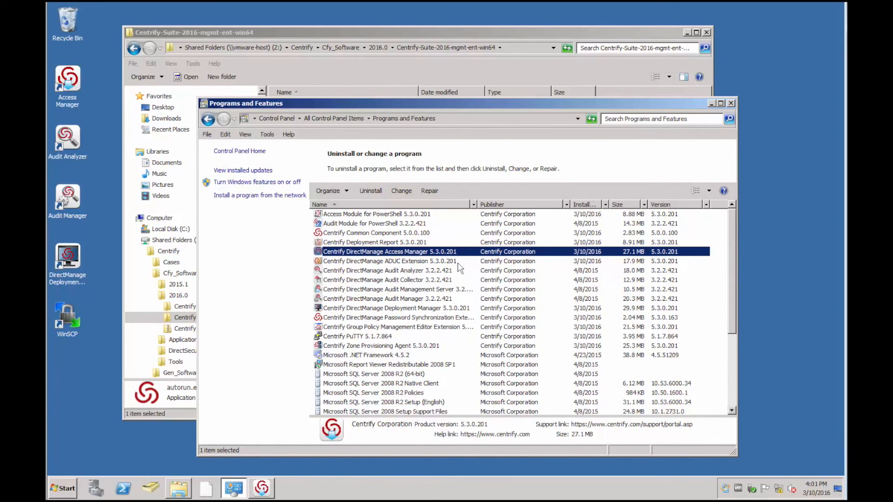
pyautogui.click(711, 103)
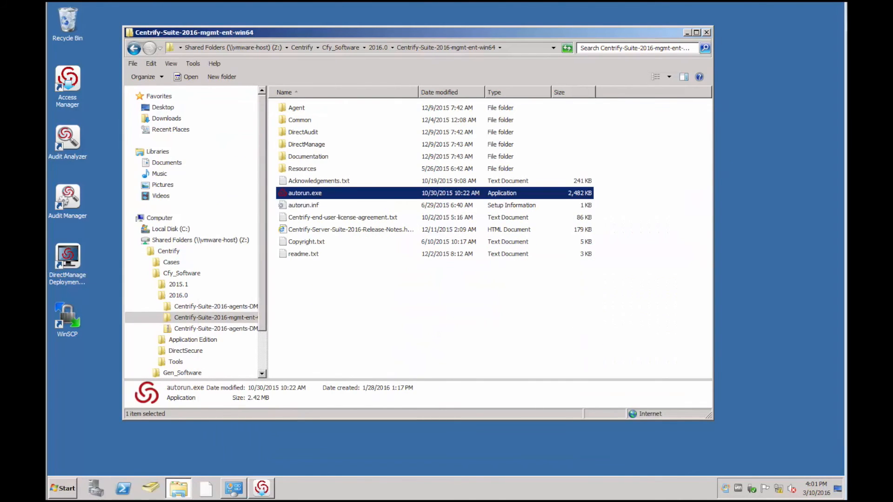